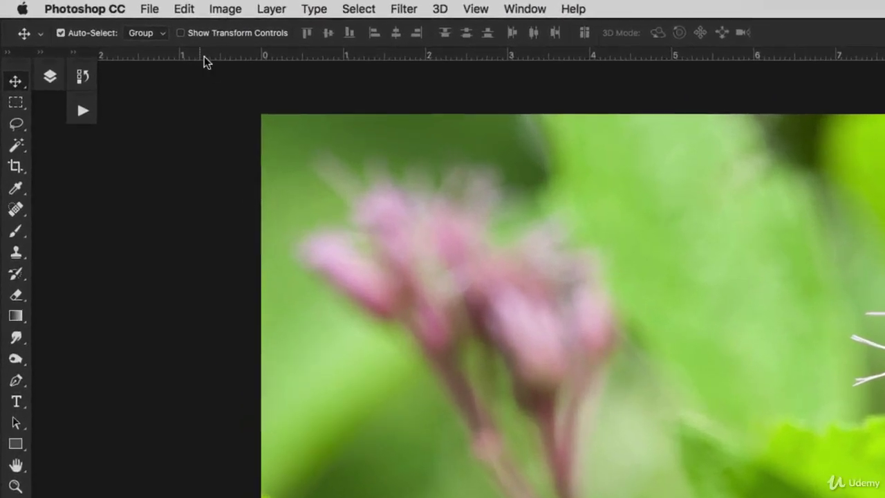
# Step: Start a Black & White adjustment on the flower photo and set Reds to 68%
pyautogui.click(214, 10)
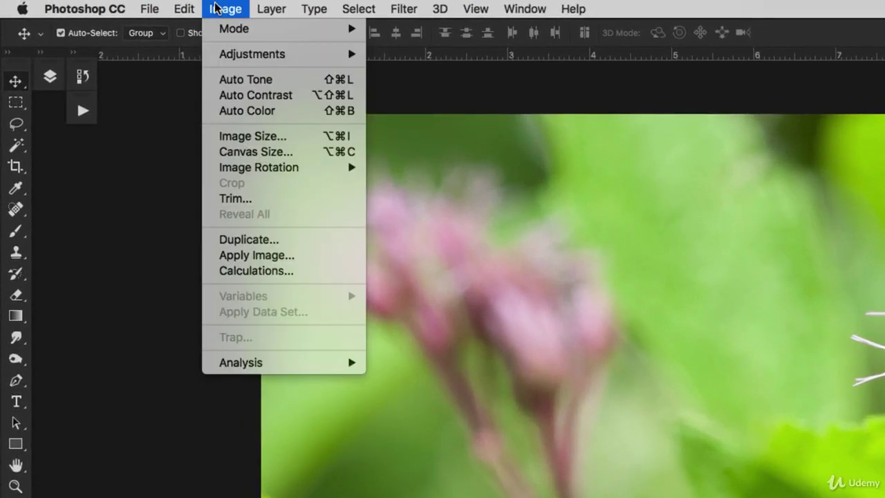
pyautogui.moveTo(230, 54)
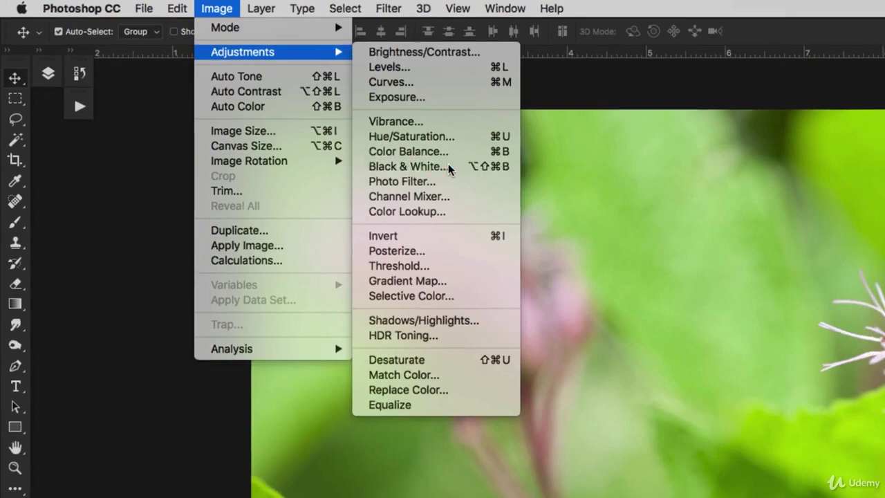
pyautogui.click(467, 174)
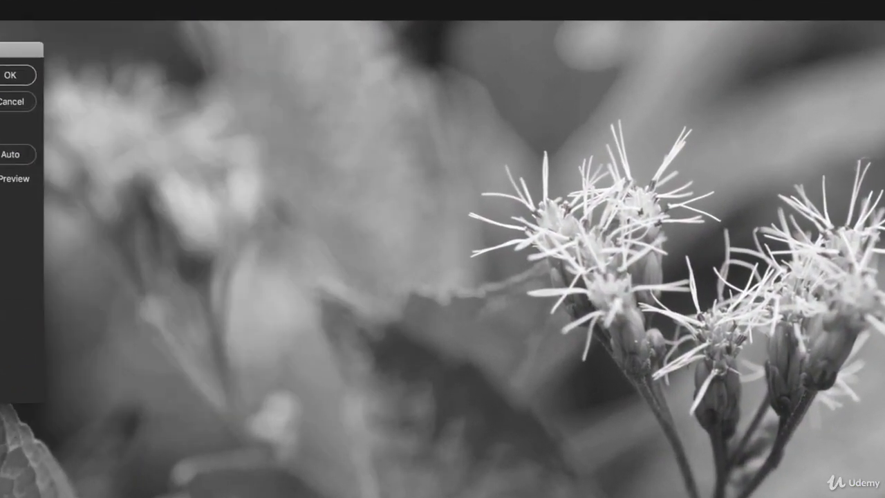
pyautogui.moveTo(3, 50); pyautogui.dragTo(184, 40)
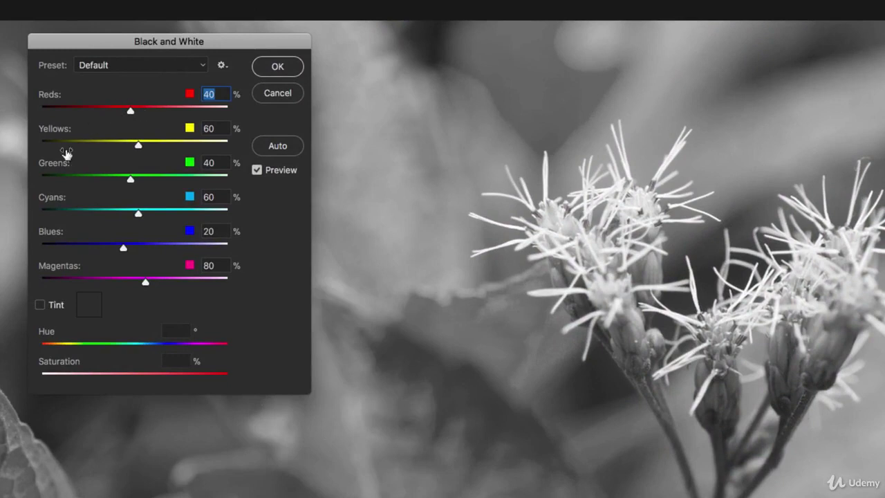
pyautogui.moveTo(131, 113)
pyautogui.mouseDown()
pyautogui.moveTo(96, 114)
pyautogui.moveTo(174, 116)
pyautogui.moveTo(141, 118)
pyautogui.mouseUp()
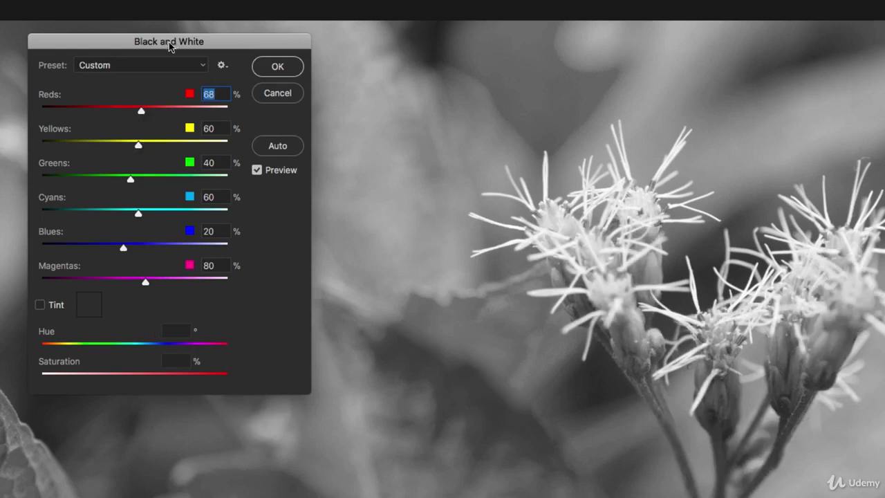
pyautogui.moveTo(170, 36); pyautogui.dragTo(105, 20)
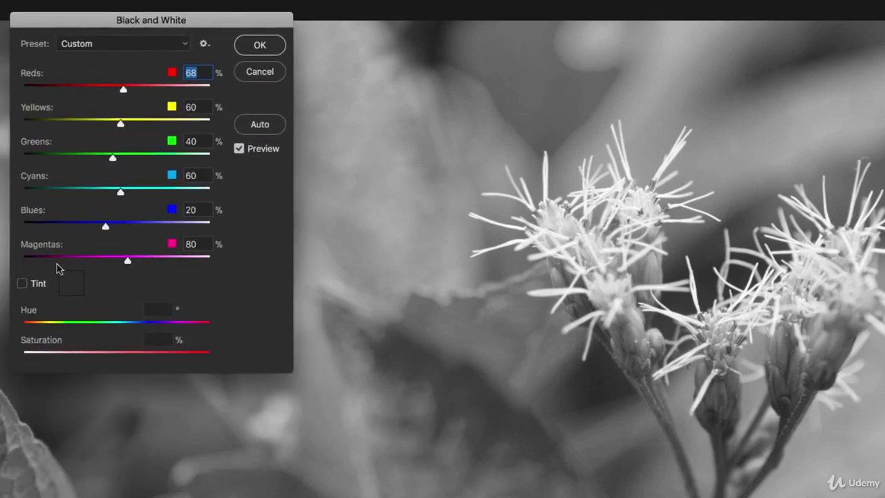
# Step: Tint the black-and-white conversion with a hue of 37° and a saturation of 20%
pyautogui.click(22, 284)
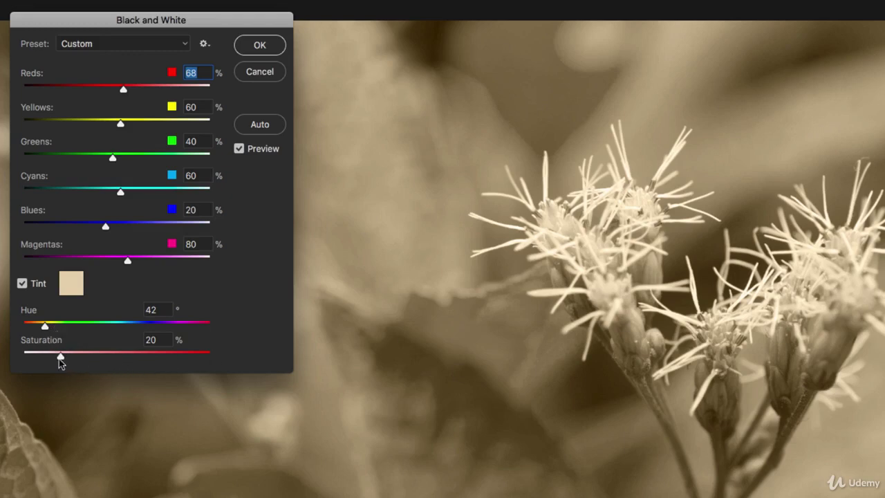
pyautogui.moveTo(59, 359)
pyautogui.mouseDown()
pyautogui.moveTo(157, 359)
pyautogui.moveTo(61, 360)
pyautogui.mouseUp()
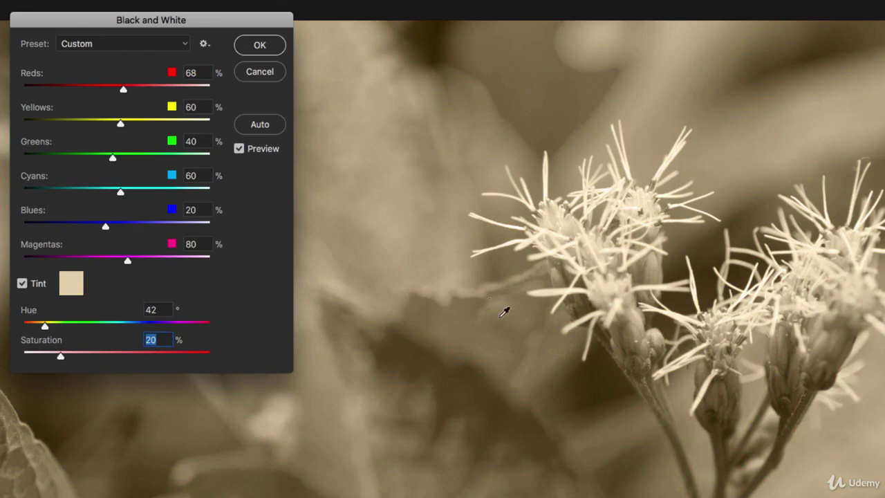
pyautogui.moveTo(44, 327)
pyautogui.mouseDown()
pyautogui.moveTo(177, 327)
pyautogui.moveTo(42, 331)
pyautogui.mouseUp()
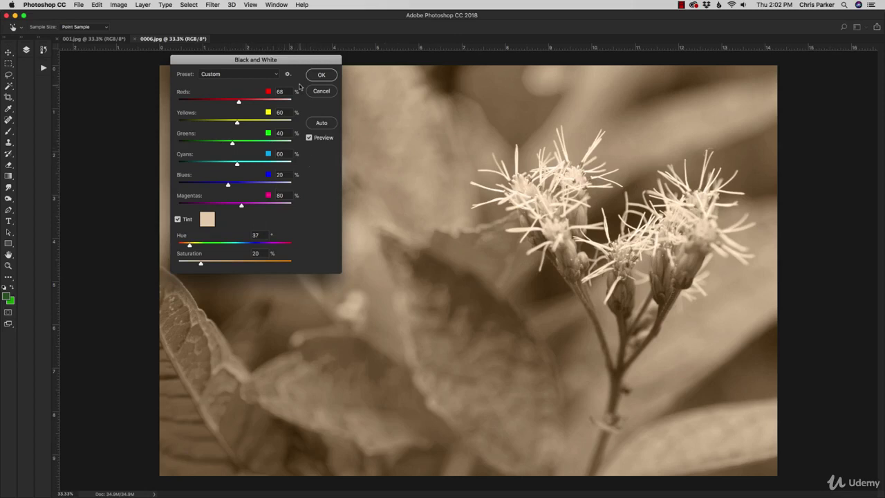
# Step: Check the save and load options for Black and White presets without loading one, and cancel the adjustment
pyautogui.click(288, 74)
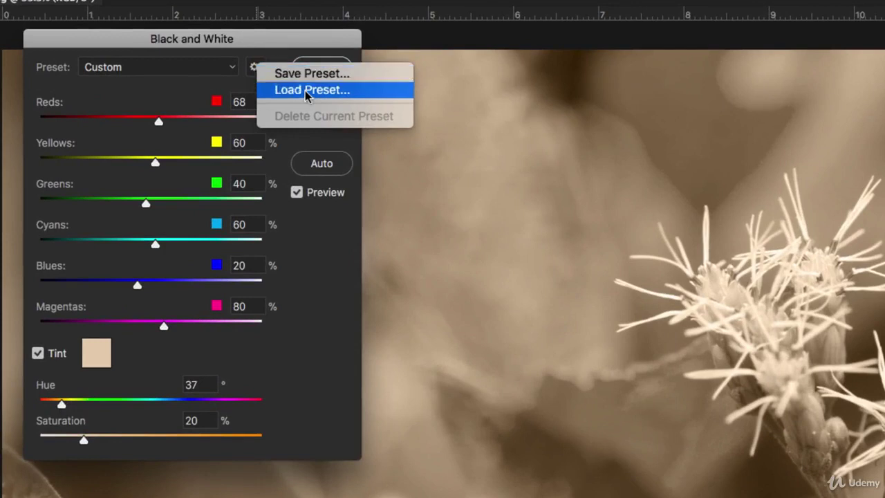
pyautogui.click(331, 282)
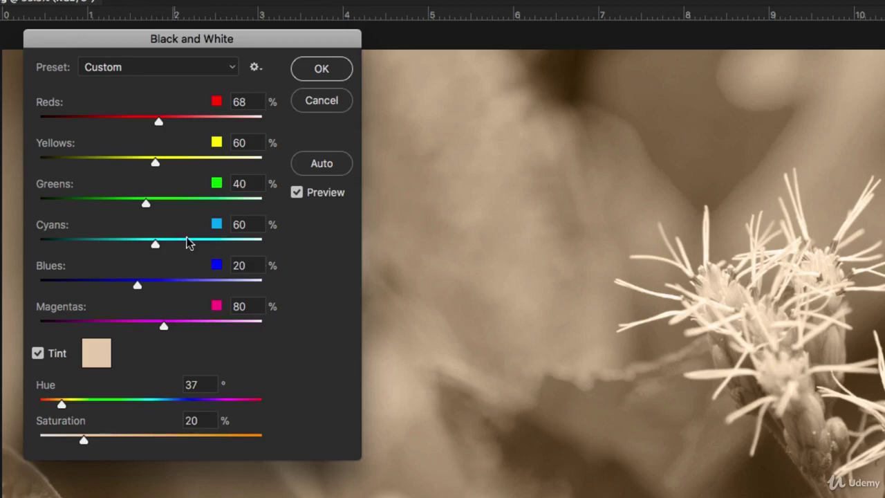
pyautogui.click(254, 68)
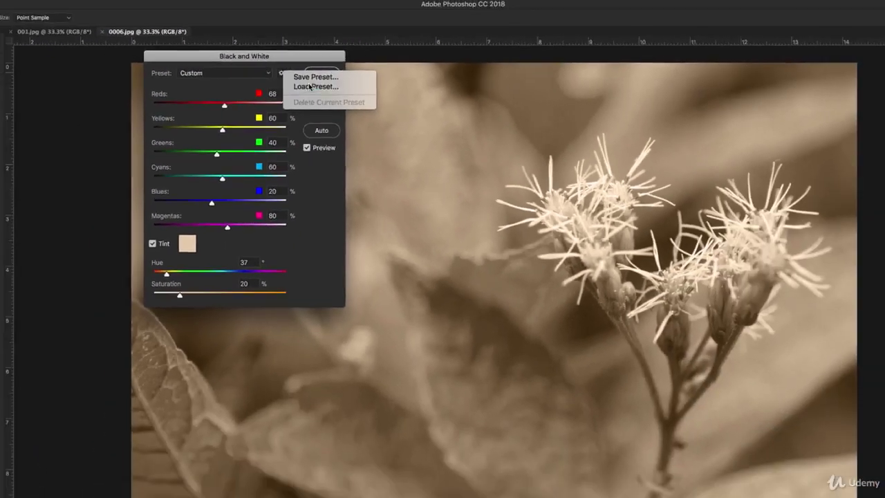
pyautogui.click(219, 102)
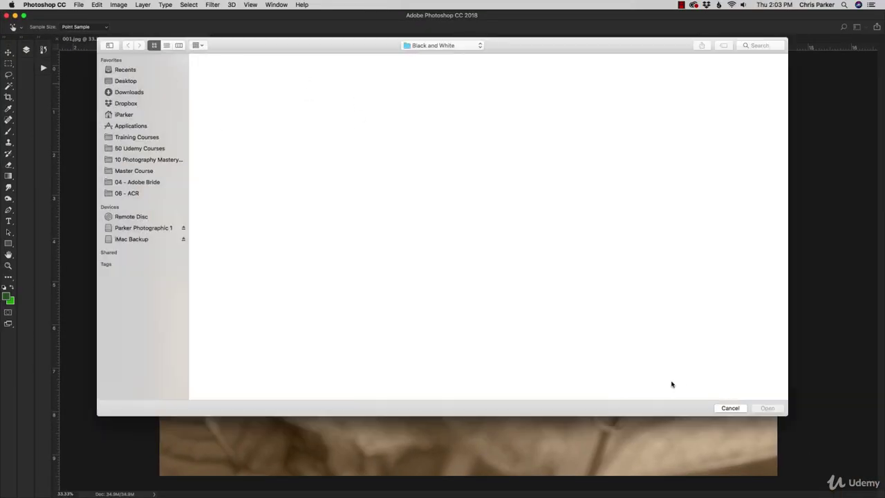
pyautogui.click(730, 407)
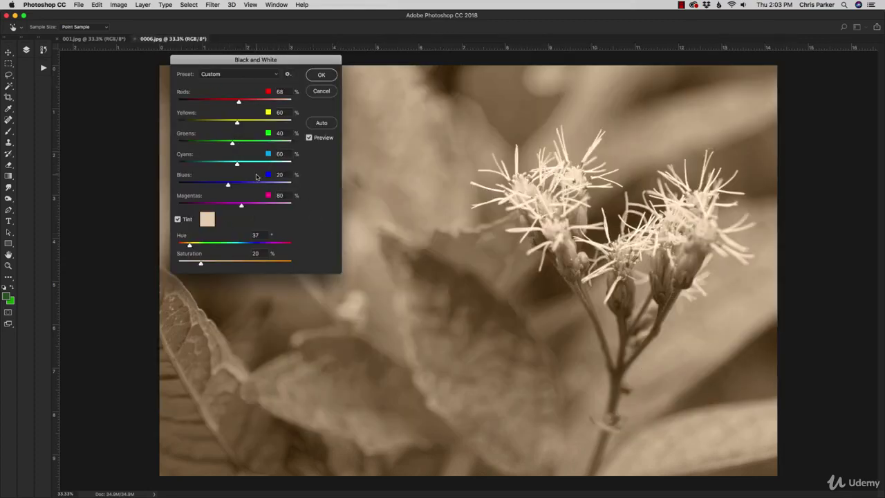
pyautogui.click(319, 92)
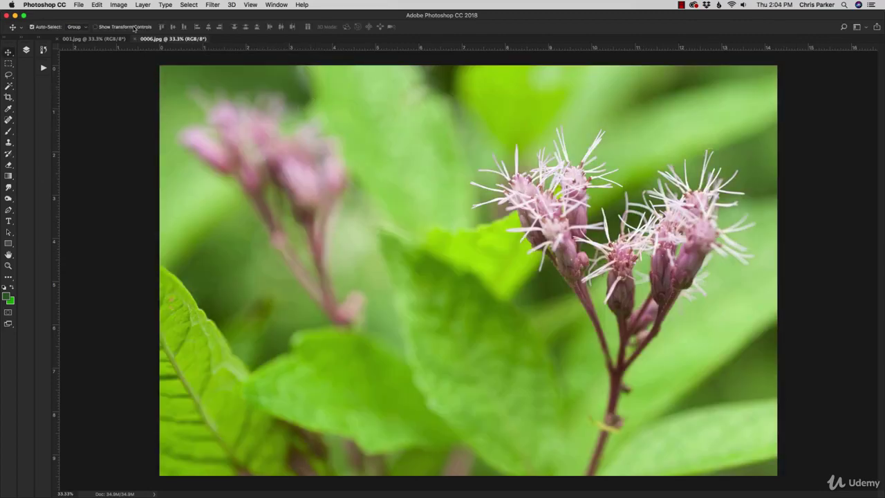
# Step: Open the Hue/Saturation adjustment for the flower photo and move its dialog partly off the picture
pyautogui.click(118, 4)
pyautogui.moveTo(126, 25)
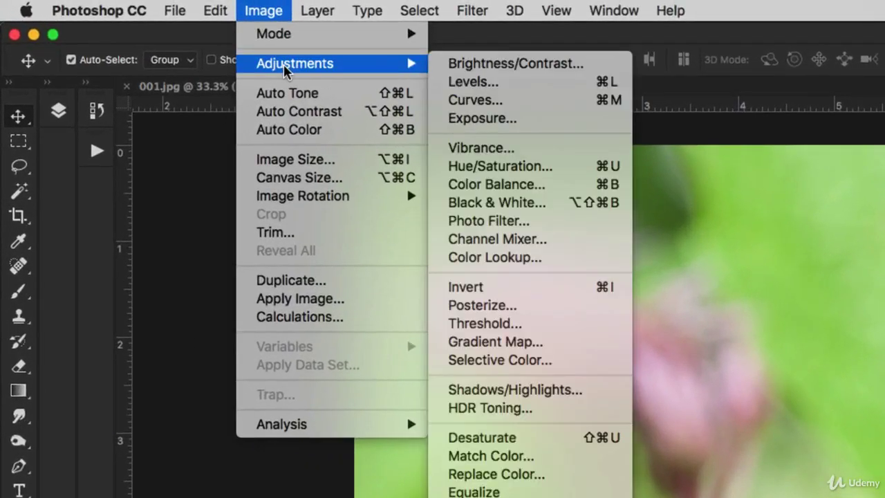
pyautogui.click(518, 164)
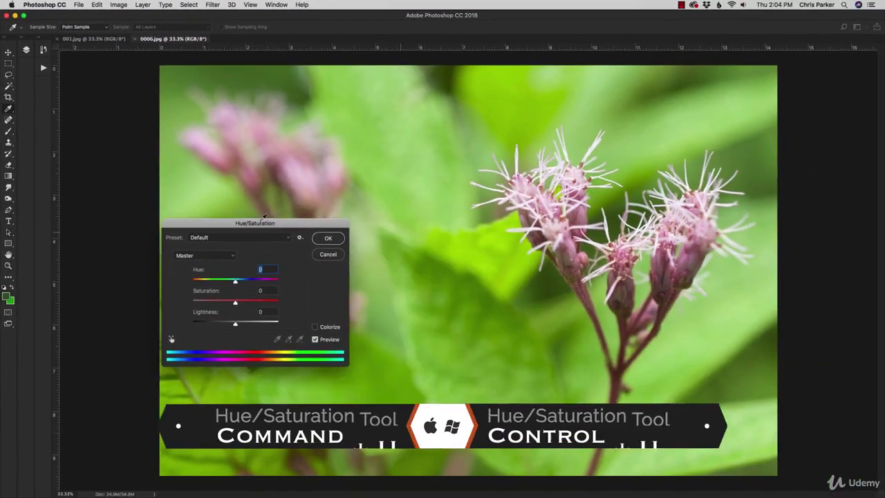
pyautogui.moveTo(233, 210); pyautogui.dragTo(166, 205)
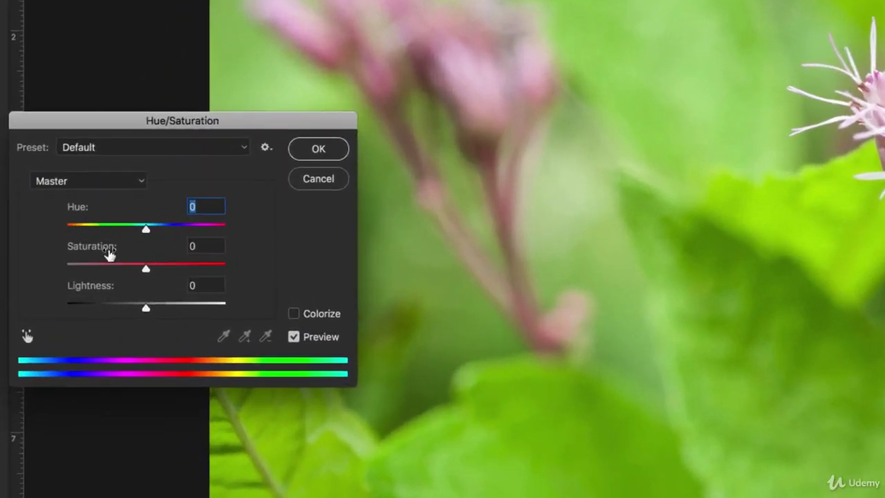
# Step: Look through the colour ranges, and try the Master hue, saturation and lightness, returning each to 0
pyautogui.click(65, 181)
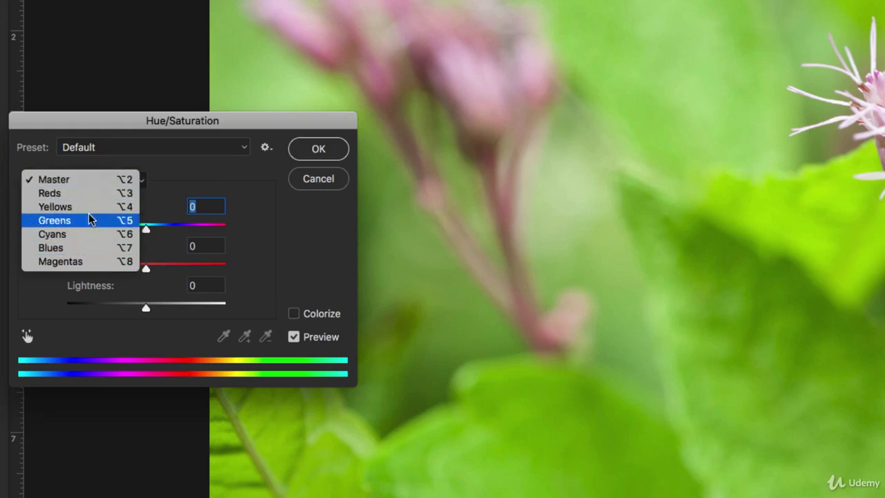
pyautogui.click(195, 166)
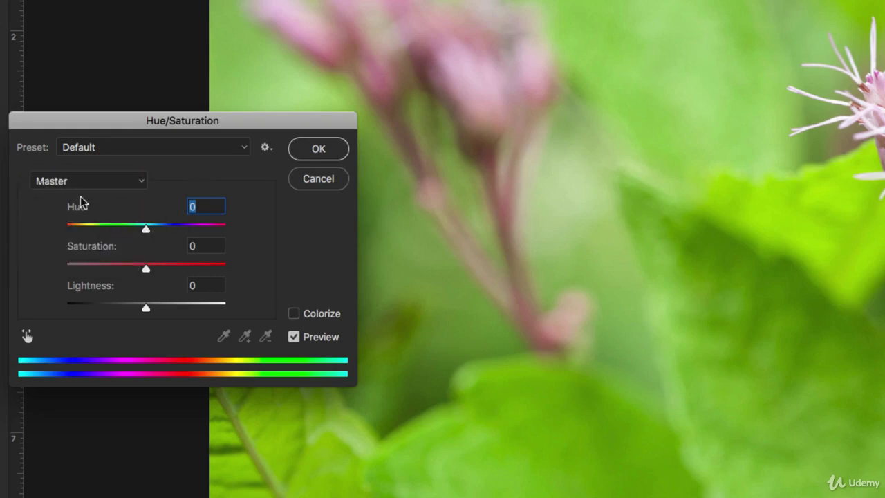
pyautogui.moveTo(145, 232); pyautogui.dragTo(144, 271)
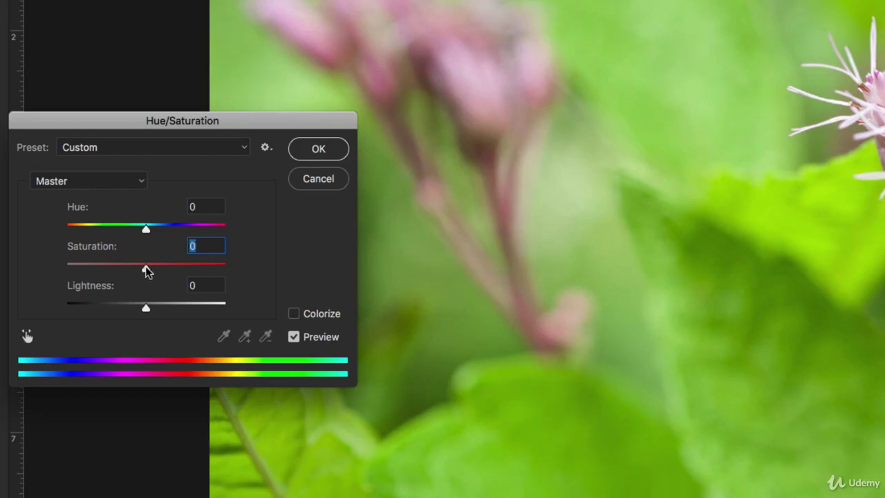
pyautogui.moveTo(144, 309)
pyautogui.mouseDown()
pyautogui.moveTo(208, 312)
pyautogui.moveTo(103, 308)
pyautogui.moveTo(147, 311)
pyautogui.mouseUp()
# Step: Set the Greens range to saturation -20 and lightness -23
pyautogui.click(78, 181)
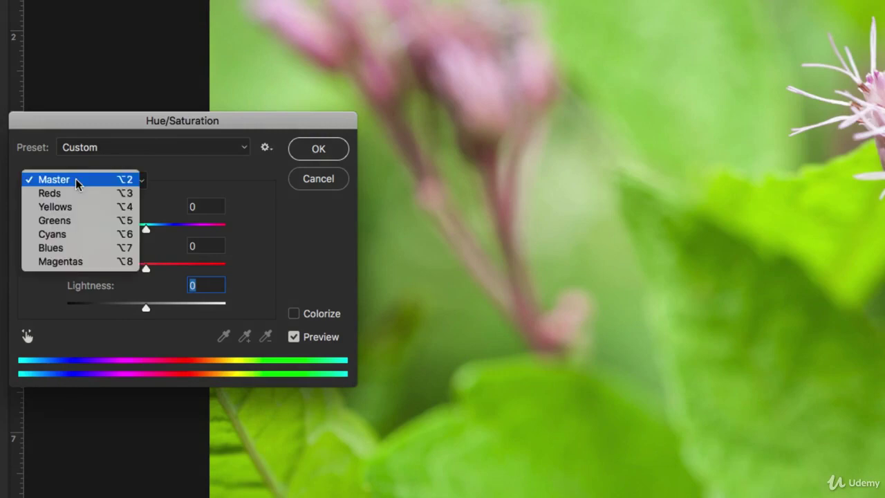
pyautogui.click(73, 220)
pyautogui.moveTo(144, 229)
pyautogui.mouseDown()
pyautogui.moveTo(89, 231)
pyautogui.moveTo(202, 236)
pyautogui.moveTo(146, 233)
pyautogui.mouseUp()
pyautogui.moveTo(146, 270)
pyautogui.mouseDown()
pyautogui.moveTo(210, 277)
pyautogui.moveTo(133, 275)
pyautogui.mouseUp()
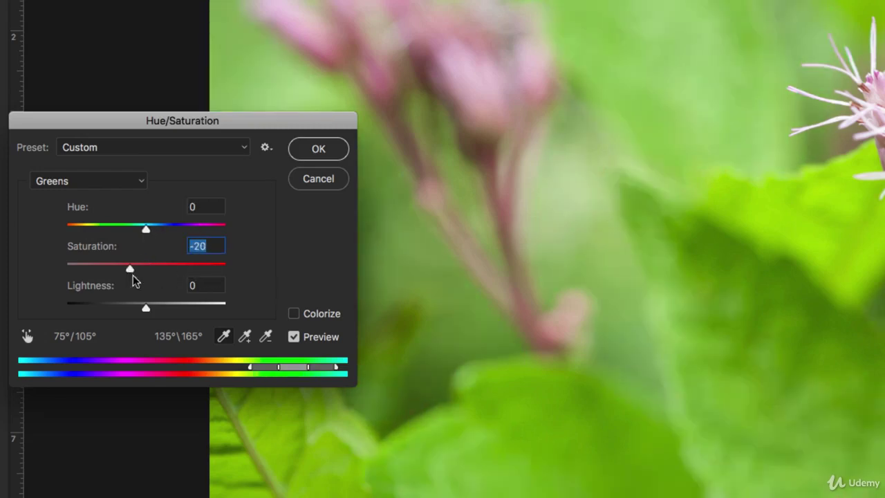
pyautogui.moveTo(146, 307)
pyautogui.mouseDown()
pyautogui.moveTo(158, 312)
pyautogui.moveTo(130, 312)
pyautogui.mouseUp()
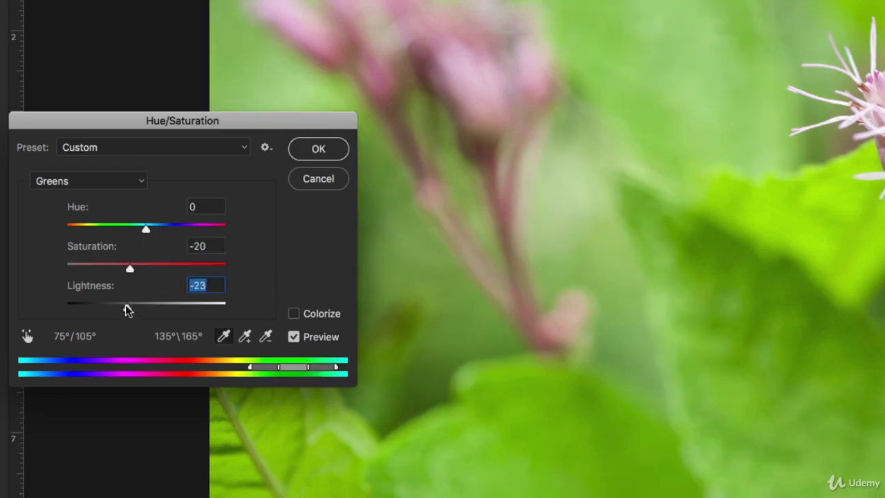
# Step: Reset the Greens lightness, saturation and hue to 0 and go back to the Master range
pyautogui.doubleClick(99, 286)
pyautogui.doubleClick(83, 253)
pyautogui.doubleClick(78, 207)
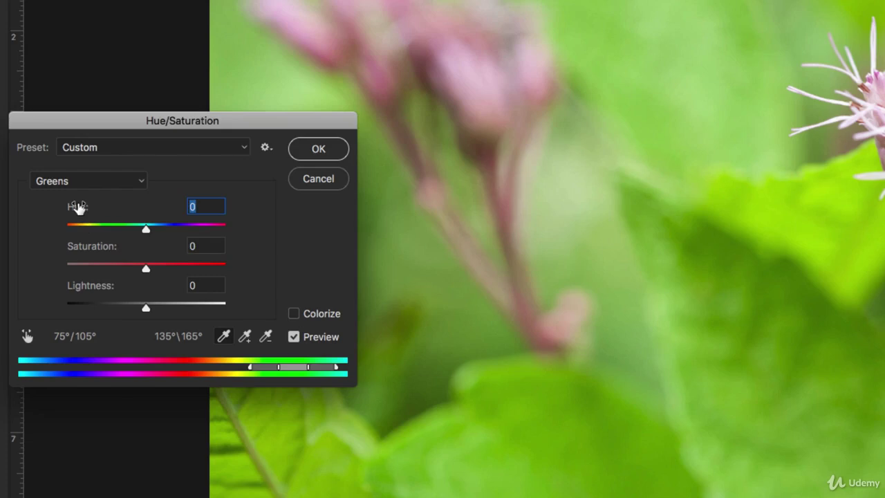
pyautogui.click(78, 182)
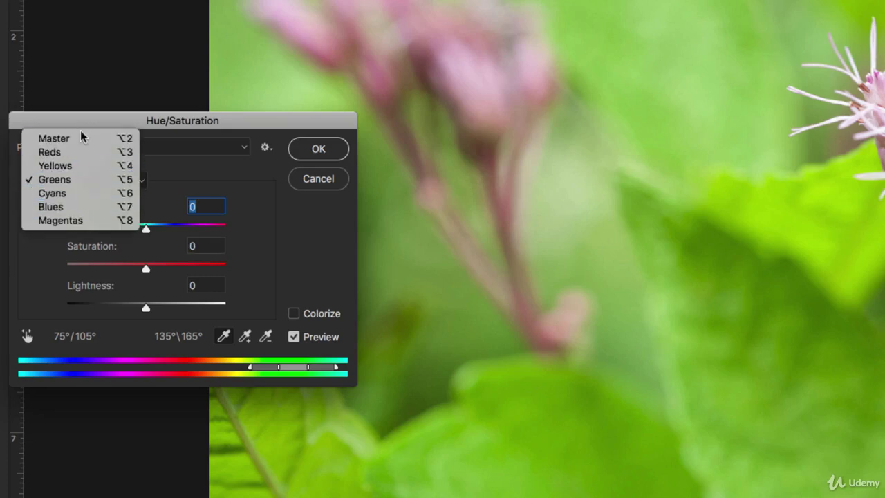
pyautogui.click(259, 219)
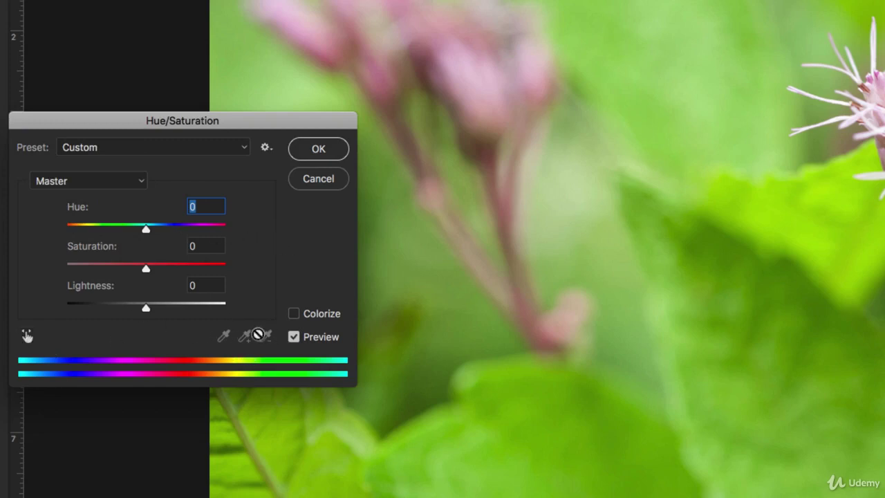
# Step: Sample the green background with the on-image adjustment tool and set the Yellows saturation to +15
pyautogui.click(26, 338)
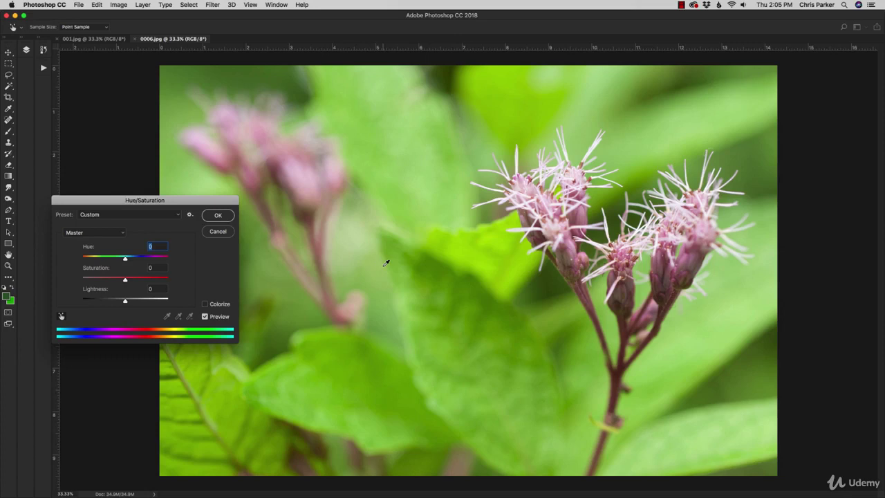
pyautogui.click(383, 268)
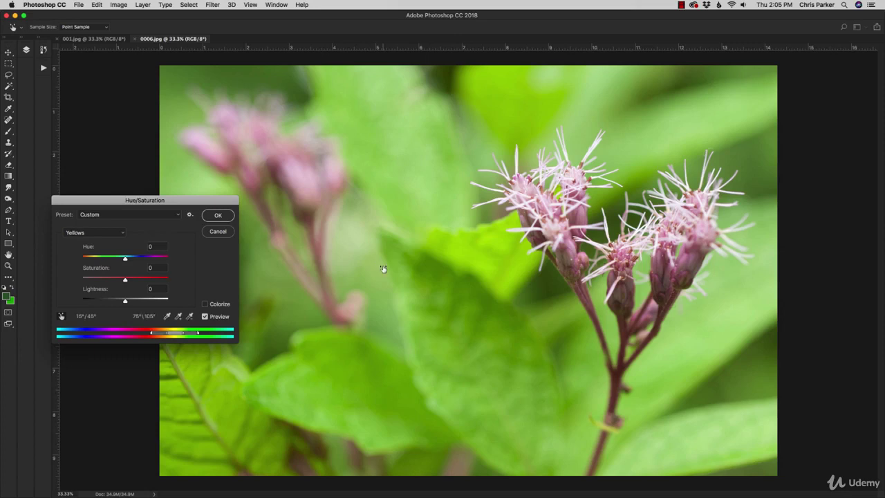
pyautogui.moveTo(380, 268); pyautogui.dragTo(345, 270)
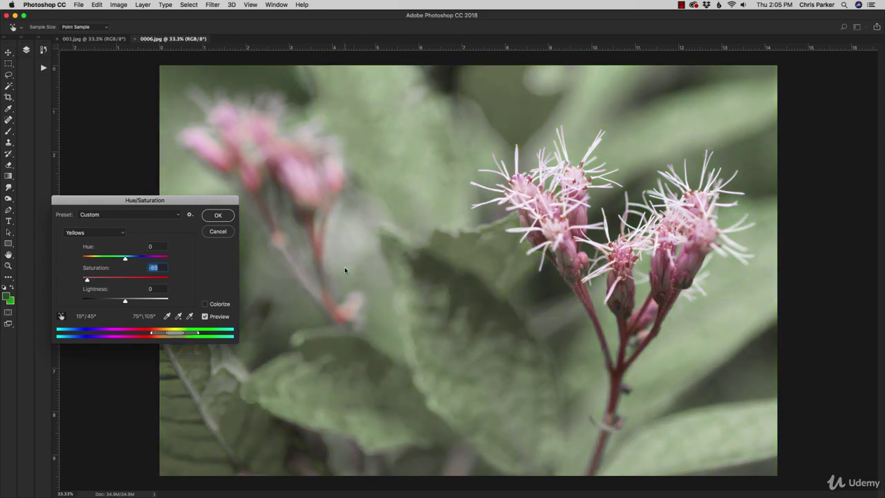
pyautogui.moveTo(349, 268); pyautogui.dragTo(373, 274)
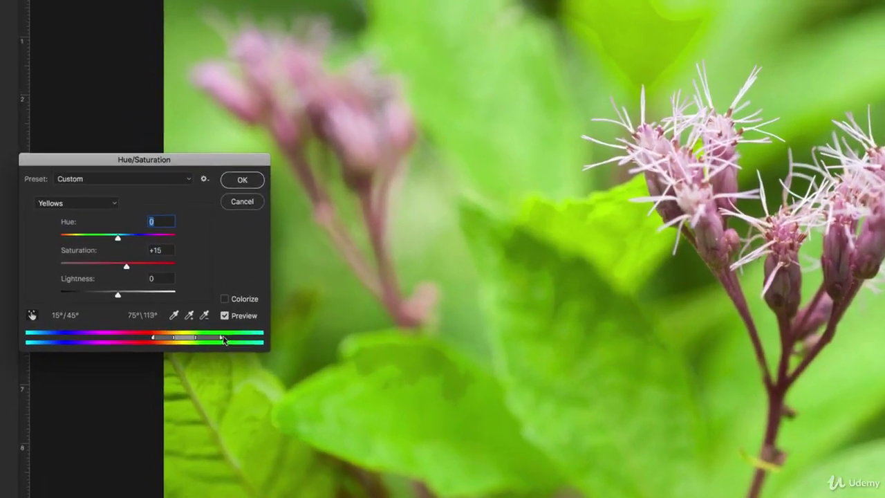
# Step: Widen the Yellows colour range to 342°/66° and 96°\172°, and set its hue to -30
pyautogui.moveTo(201, 335); pyautogui.dragTo(219, 336)
pyautogui.moveTo(153, 340); pyautogui.dragTo(126, 343)
pyautogui.moveTo(184, 339)
pyautogui.mouseDown()
pyautogui.moveTo(207, 341)
pyautogui.moveTo(199, 342)
pyautogui.mouseUp()
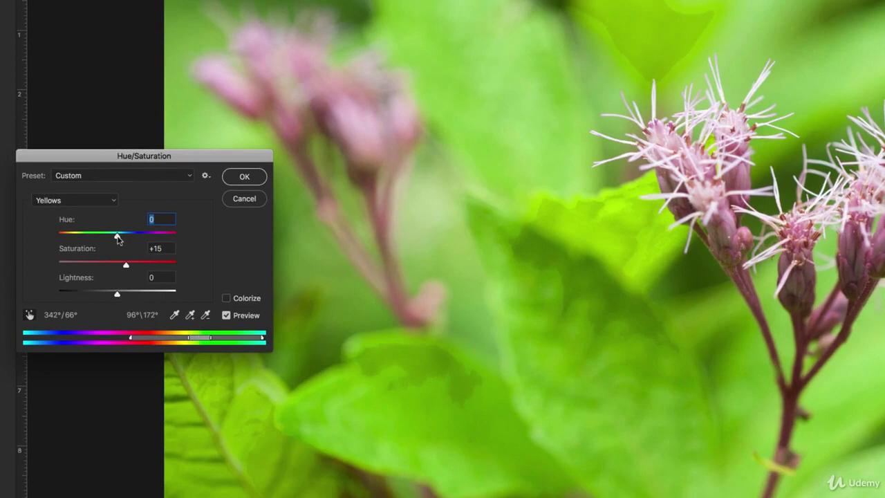
pyautogui.moveTo(118, 236)
pyautogui.mouseDown()
pyautogui.moveTo(147, 243)
pyautogui.moveTo(101, 238)
pyautogui.mouseUp()
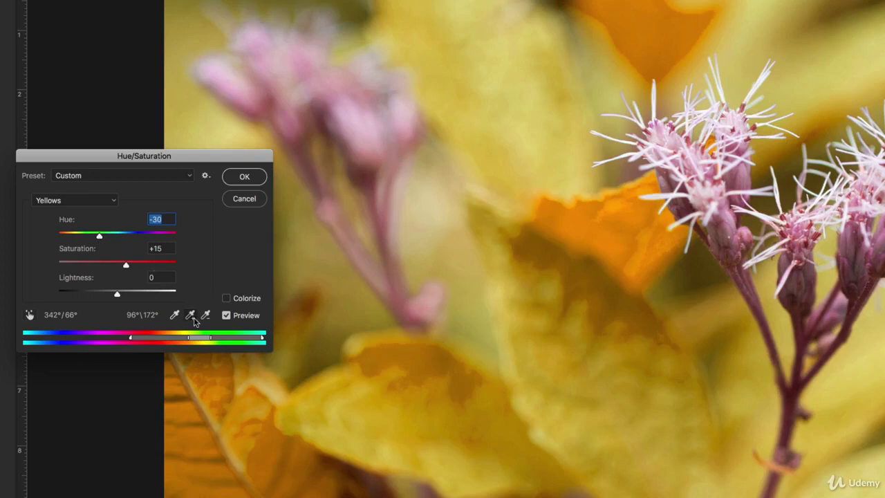
# Step: Add a purple flower bud's colour to the Yellows range and subtract the stem's colour from it with the eyedroppers
pyautogui.press('Return')
pyautogui.click(802, 312)
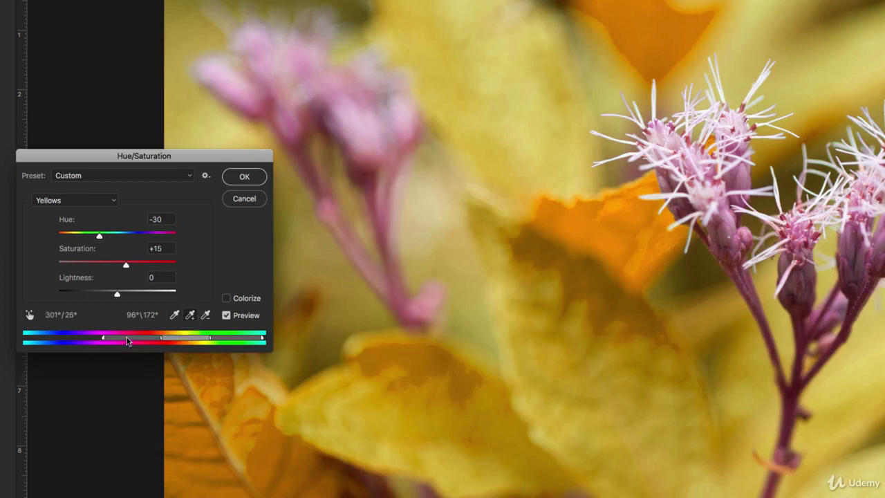
pyautogui.click(204, 316)
pyautogui.click(763, 317)
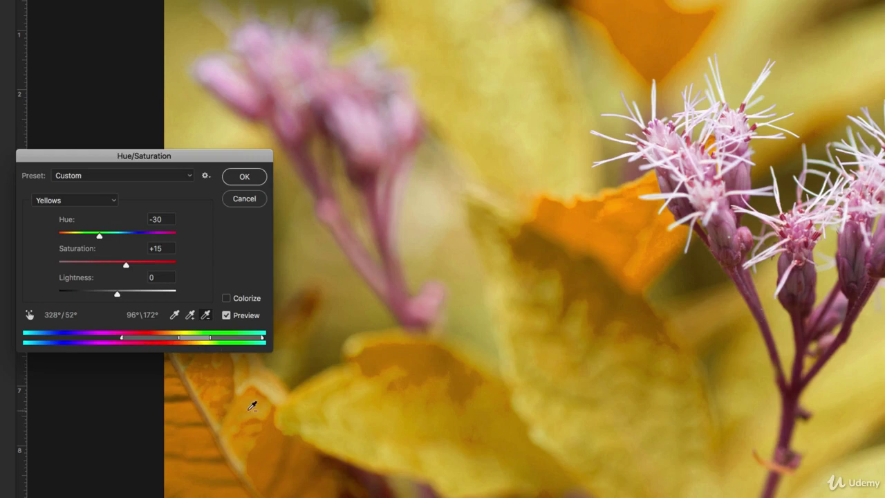
# Step: Subtract the orange leaf's colour from the Yellows range with the eyedropper and apply the Hue/Saturation adjustment
pyautogui.click(269, 432)
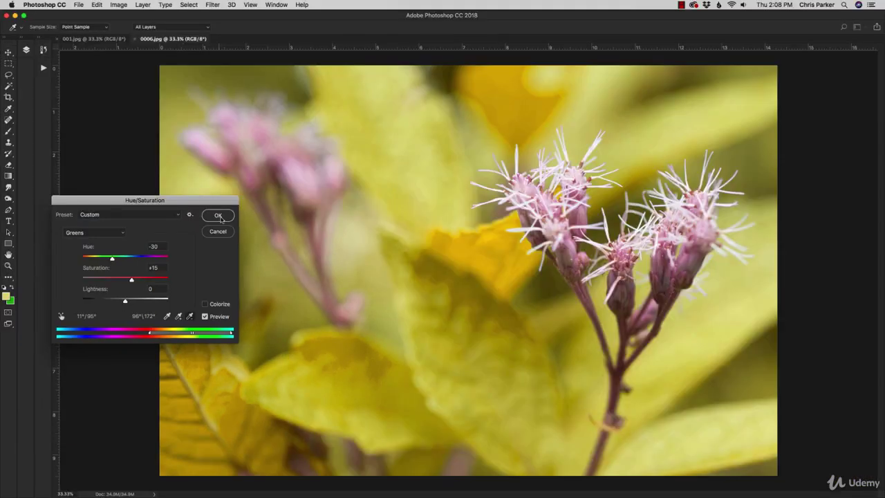
pyautogui.click(218, 216)
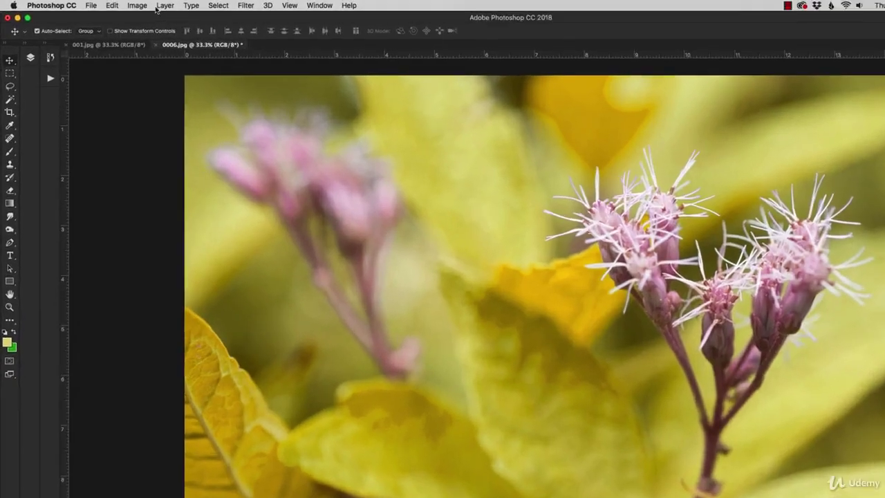
pyautogui.click(118, 4)
pyautogui.moveTo(258, 59)
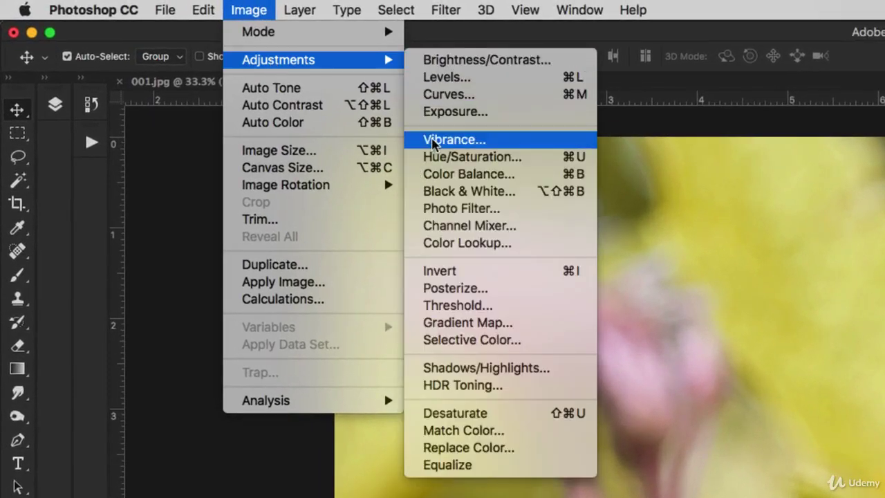
pyautogui.click(433, 142)
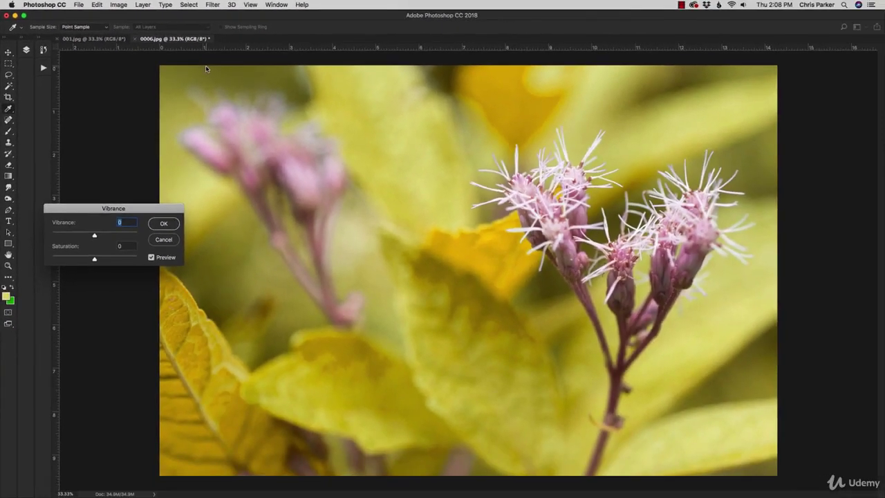
pyautogui.moveTo(123, 210); pyautogui.dragTo(179, 192)
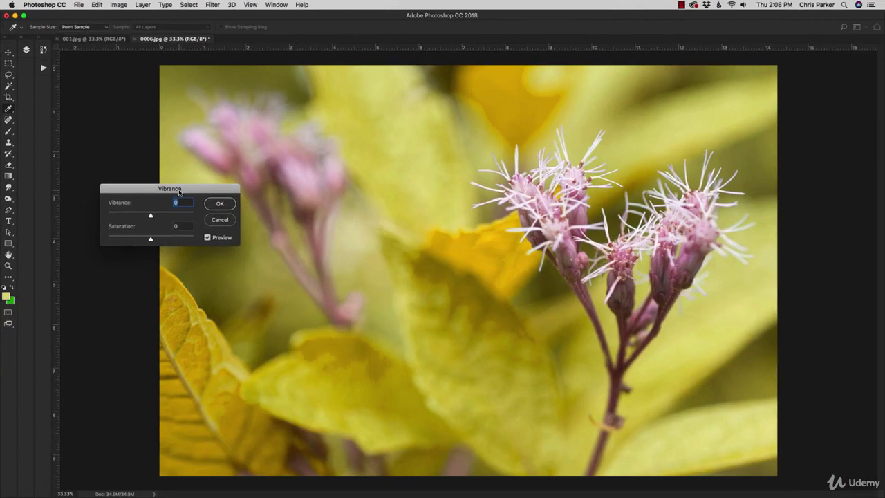
pyautogui.click(219, 221)
# Step: Revert the photo to its original 0006.jpg history snapshot and start a Vibrance adjustment with the history list collapsed
pyautogui.click(43, 49)
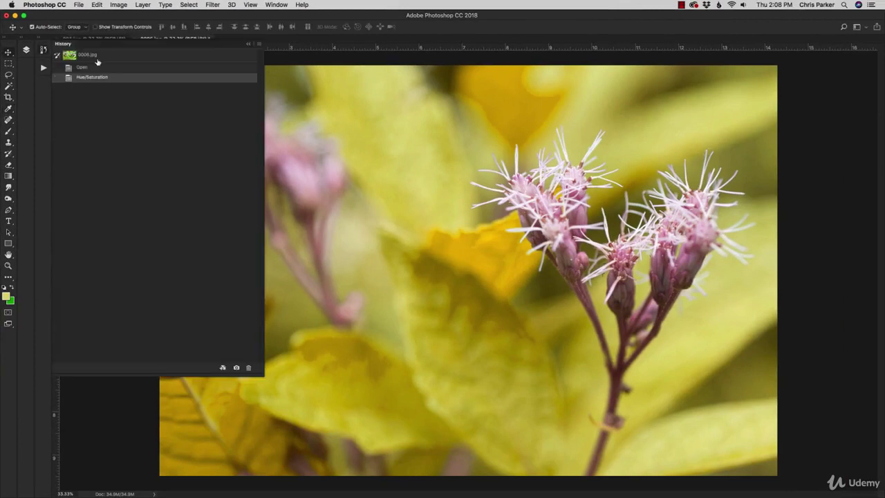
pyautogui.click(107, 56)
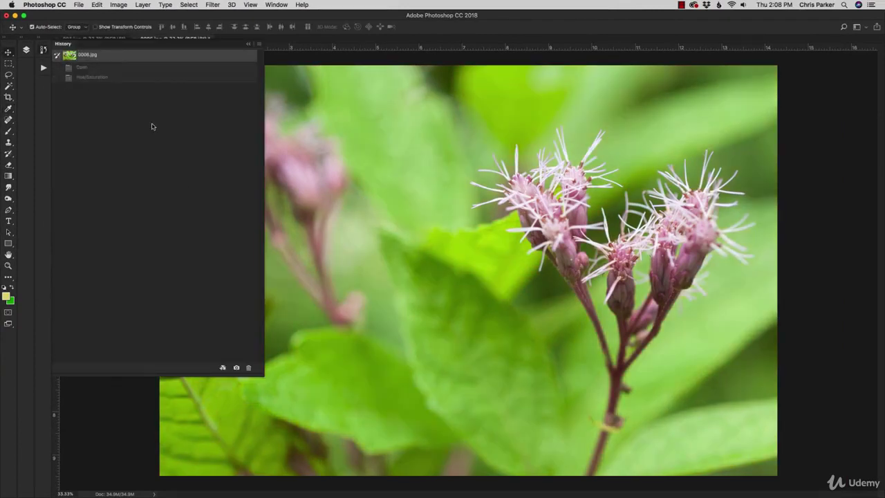
pyautogui.click(118, 5)
pyautogui.moveTo(127, 28)
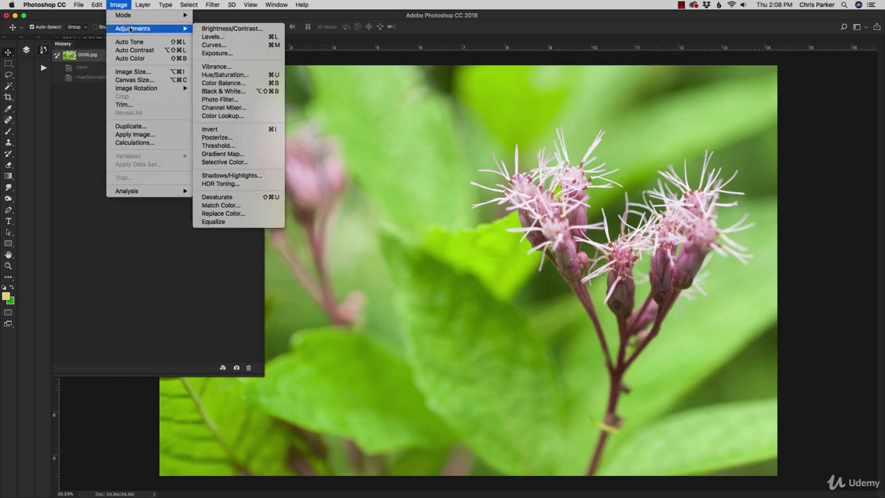
pyautogui.click(216, 67)
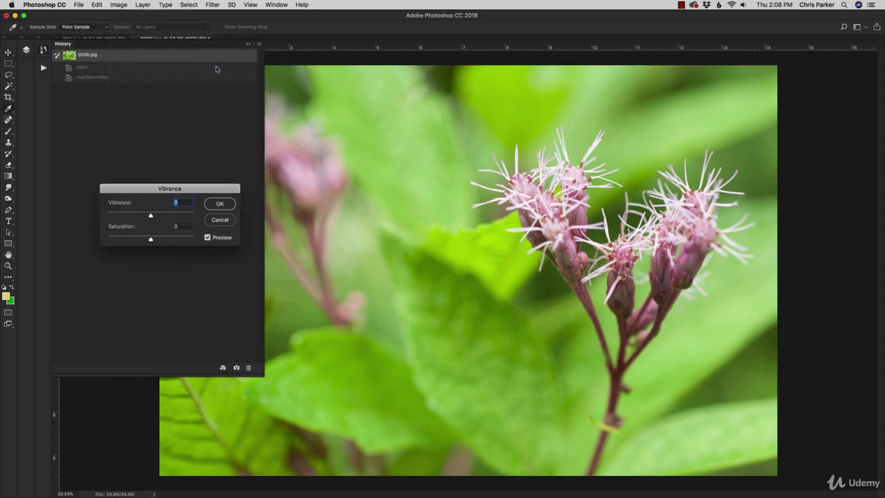
pyautogui.click(248, 44)
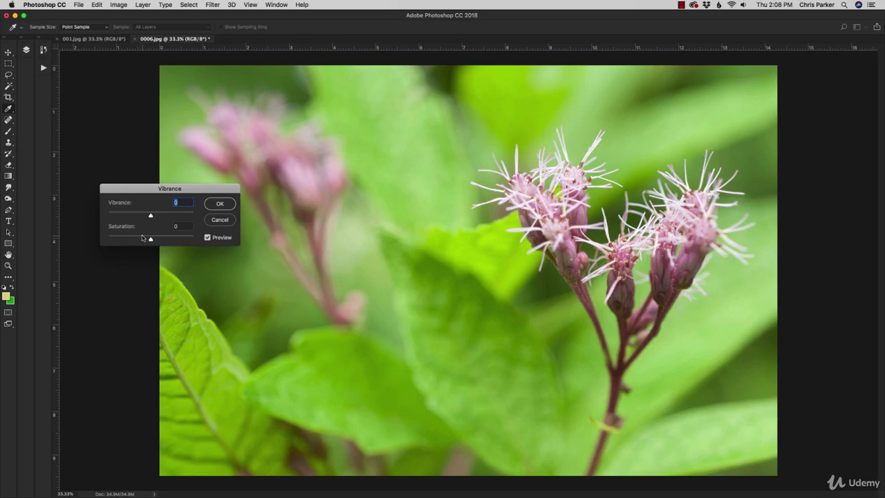
# Step: Lower the Saturation to -100 in the Vibrance adjustment, and return it to 0
pyautogui.moveTo(150, 217); pyautogui.dragTo(151, 242)
pyautogui.click(119, 204)
pyautogui.click(152, 240)
pyautogui.moveTo(151, 241); pyautogui.dragTo(96, 242)
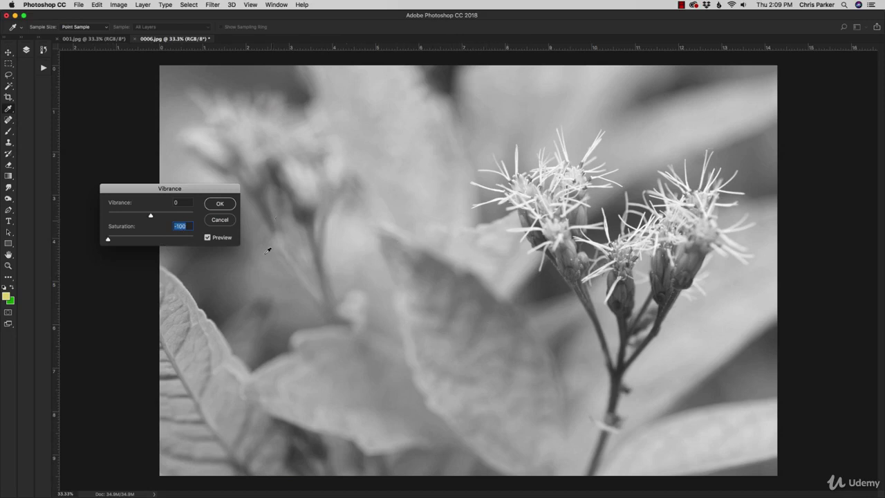
pyautogui.click(150, 239)
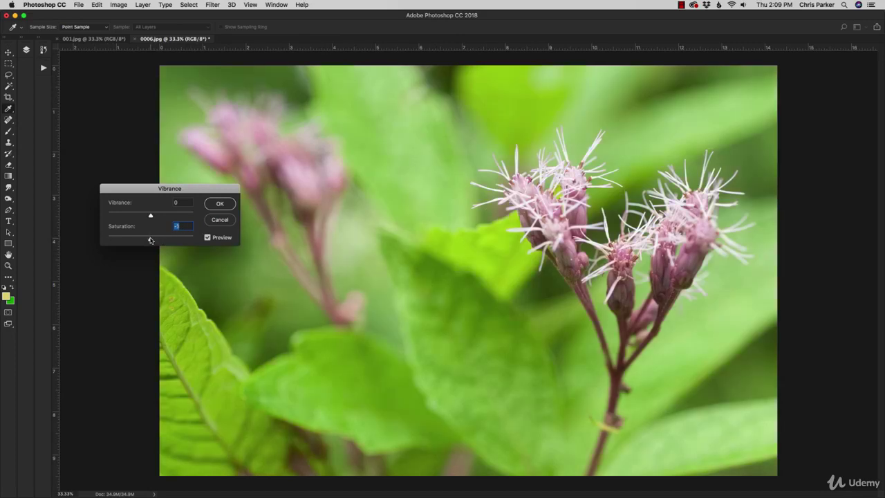
pyautogui.moveTo(149, 239); pyautogui.dragTo(150, 239)
# Step: Try the Vibrance value at -100 and +100, reset it to 0, and raise the Saturation to +100
pyautogui.moveTo(150, 216); pyautogui.dragTo(98, 215)
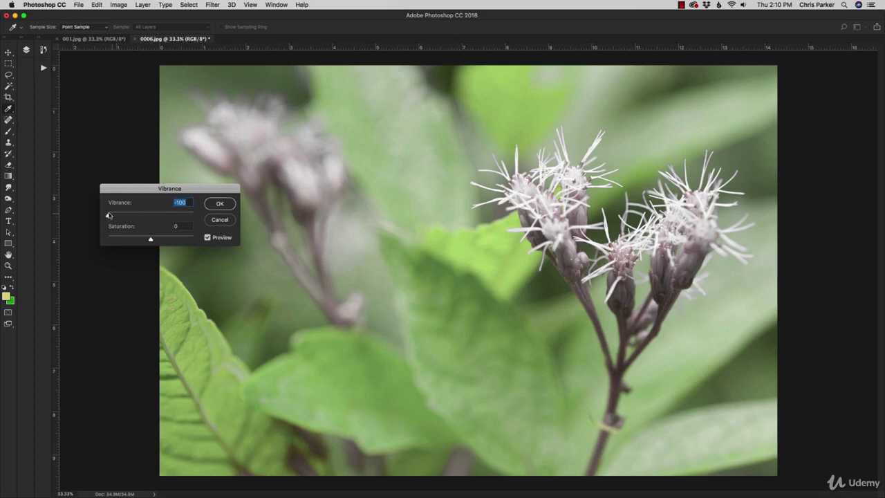
pyautogui.moveTo(109, 216); pyautogui.dragTo(205, 221)
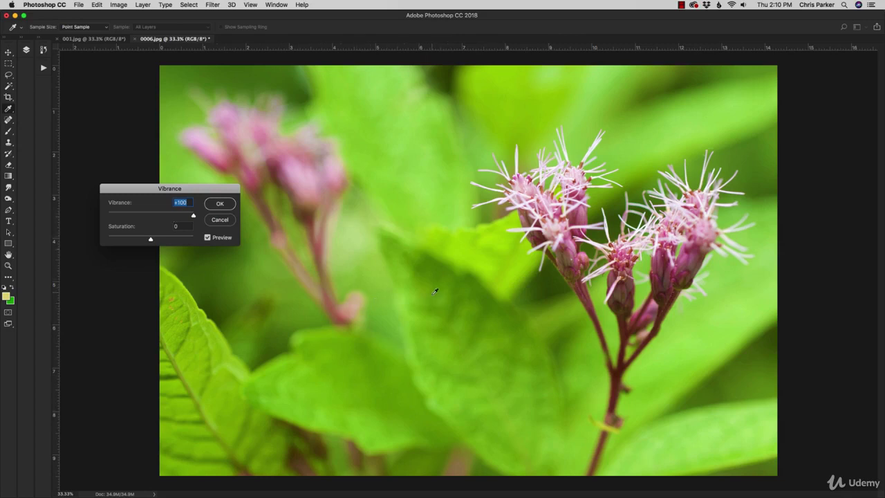
pyautogui.click(150, 215)
pyautogui.moveTo(150, 215); pyautogui.dragTo(234, 243)
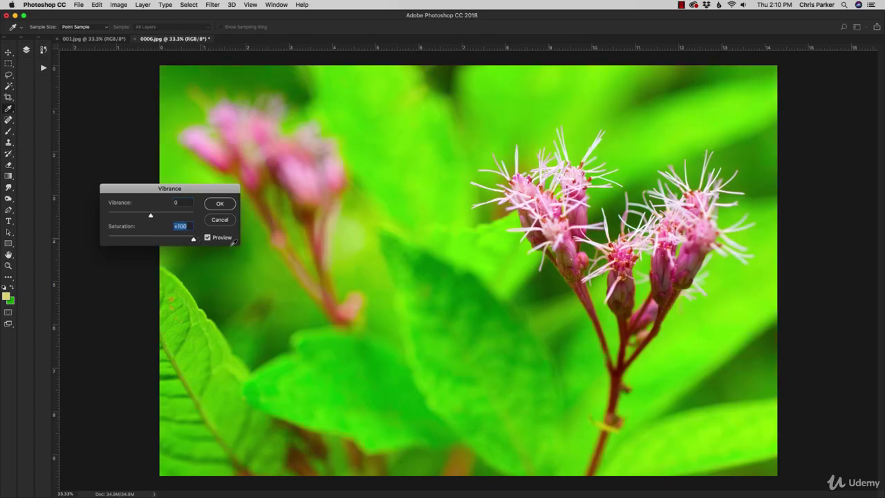